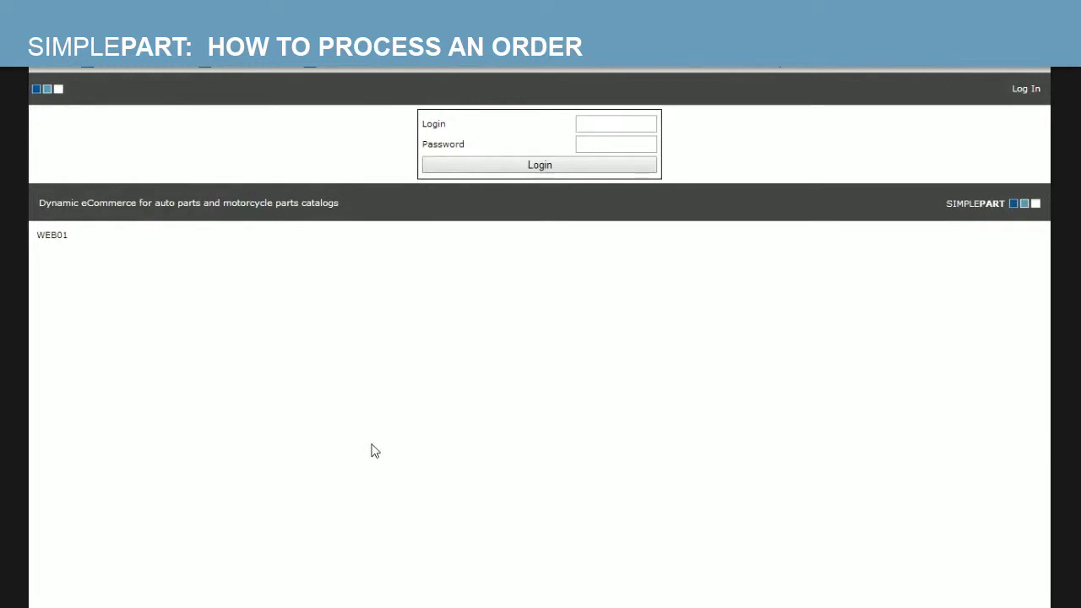
- Sign in with the saved login and the account password, then filter the dashboard to parts.autobarnsubaru
{"action": "left_click", "coordinate": [605, 123]}
{"action": "type", "text": "d"}
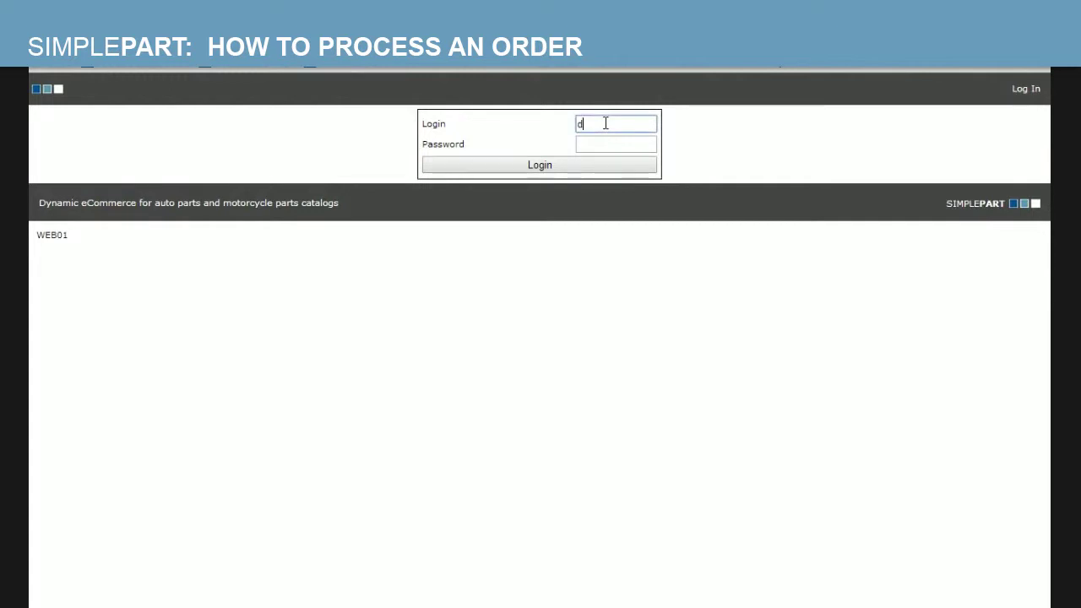
{"action": "key", "text": "Down"}
{"action": "key", "text": "Tab"}
{"action": "type", "text": "********"}
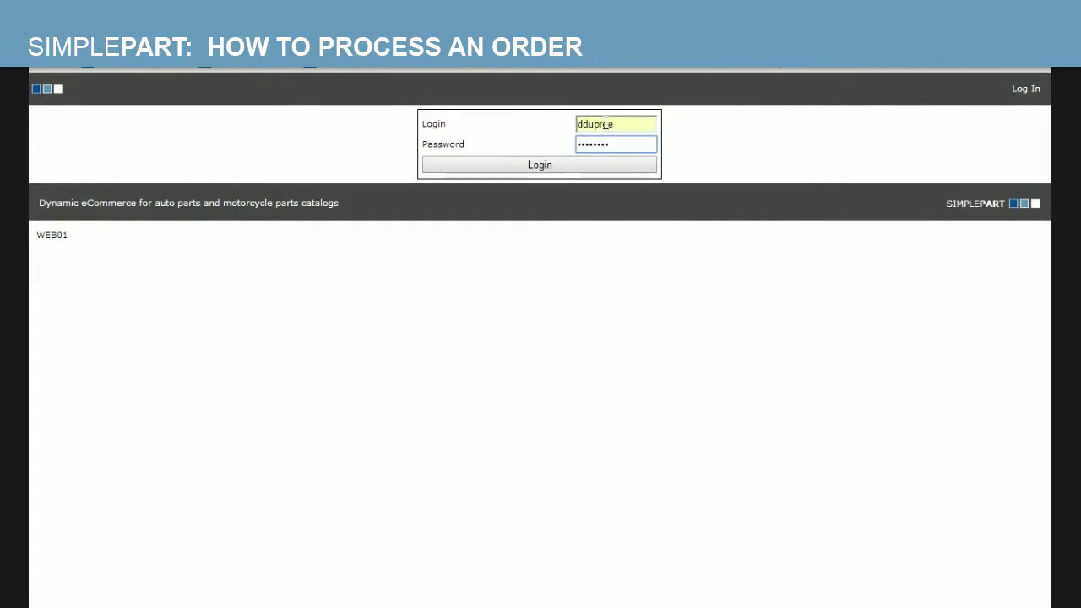
{"action": "key", "text": "Return"}
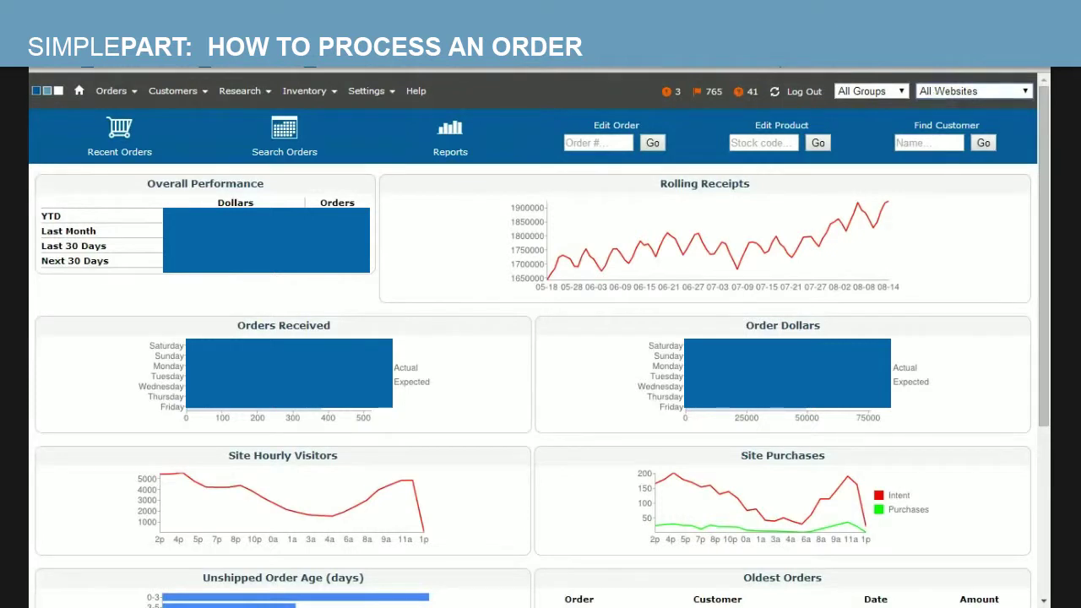
{"action": "left_click", "coordinate": [932, 166]}
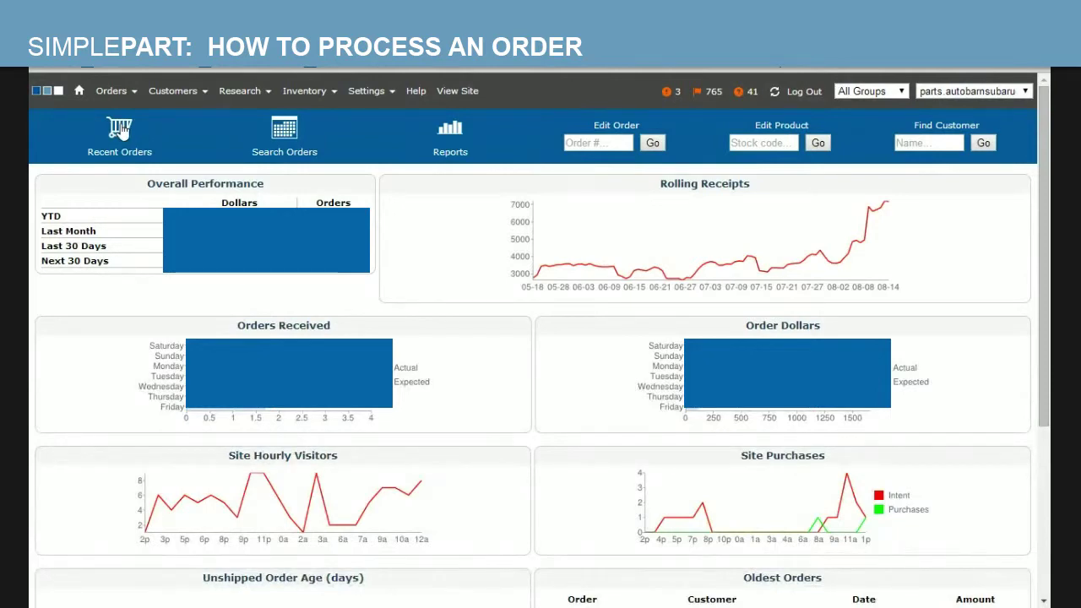
- Open Recent Orders and locate the Payment Submitted PayPal order and its date in Order History
{"action": "left_click", "coordinate": [121, 130]}
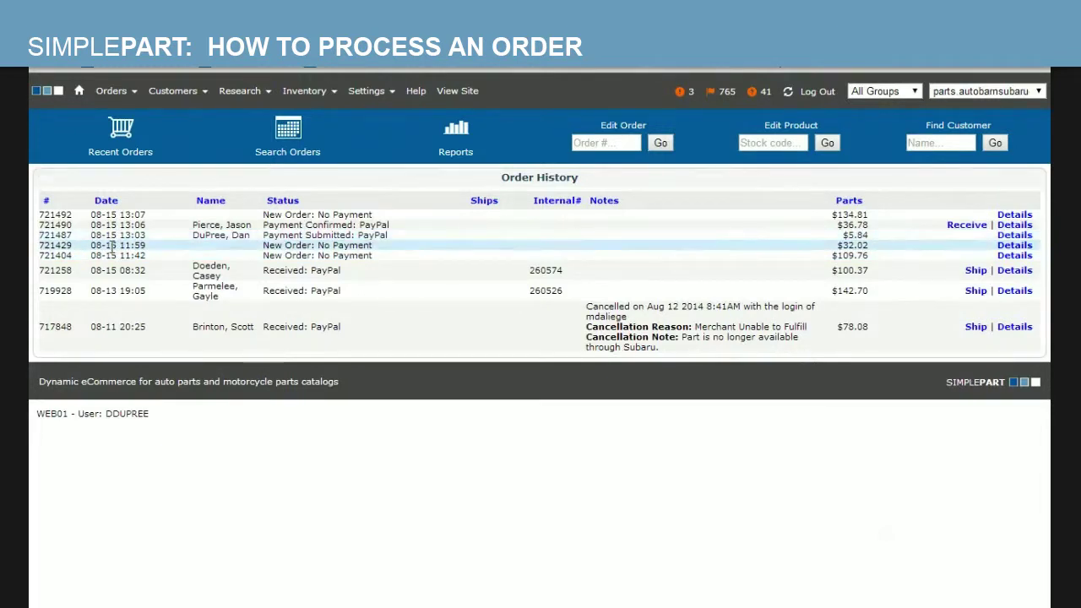
{"action": "double_click", "coordinate": [54, 236]}
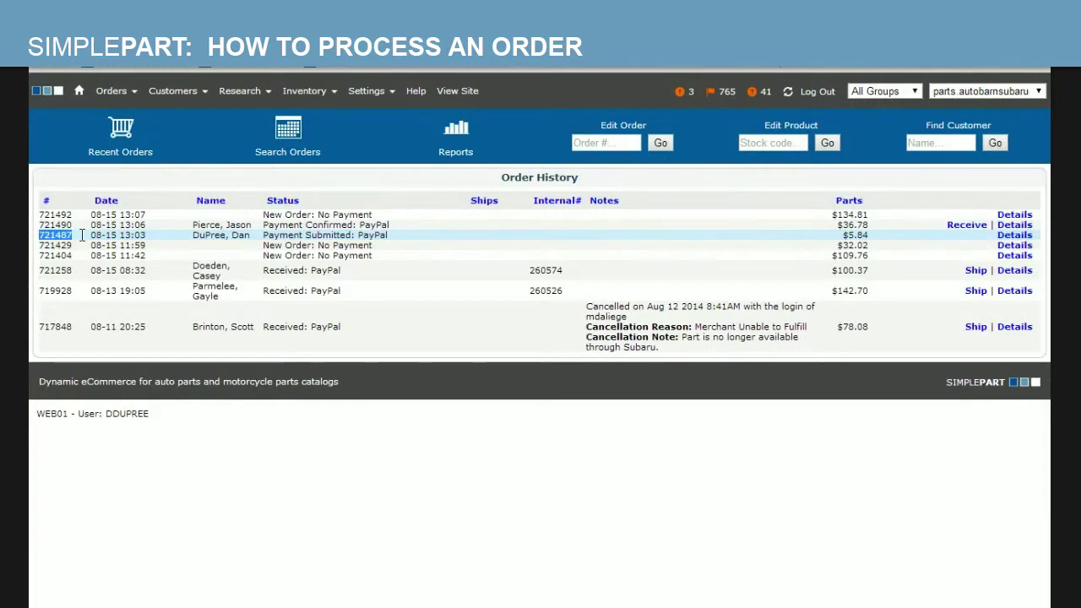
{"action": "left_click", "coordinate": [92, 235]}
{"action": "left_click_drag", "start_coordinate": [93, 235], "coordinate": [149, 236]}
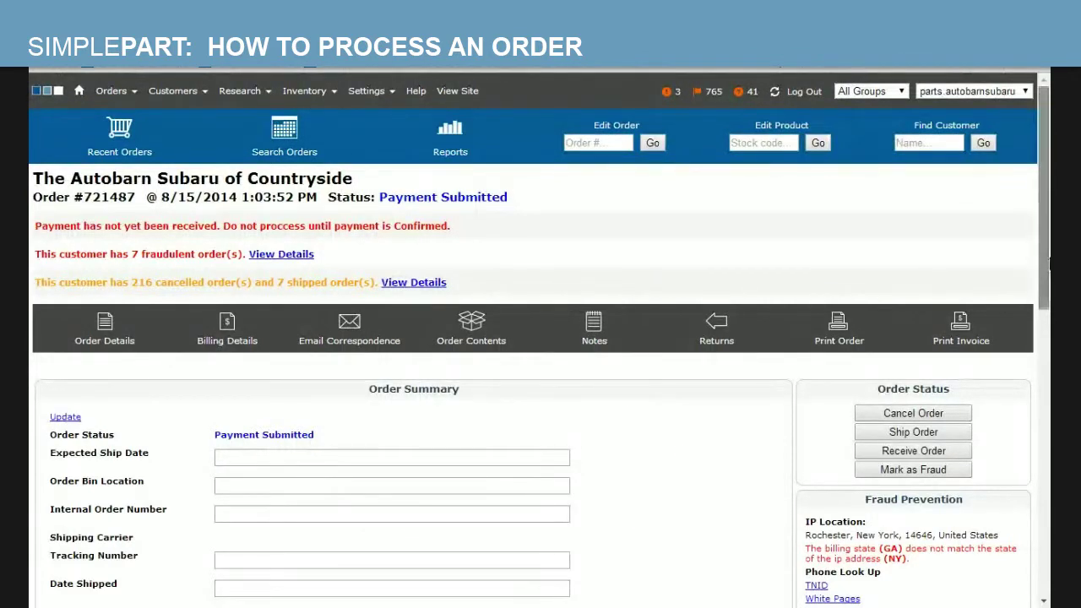
{"action": "left_click_drag", "start_coordinate": [1046, 262], "coordinate": [1050, 275]}
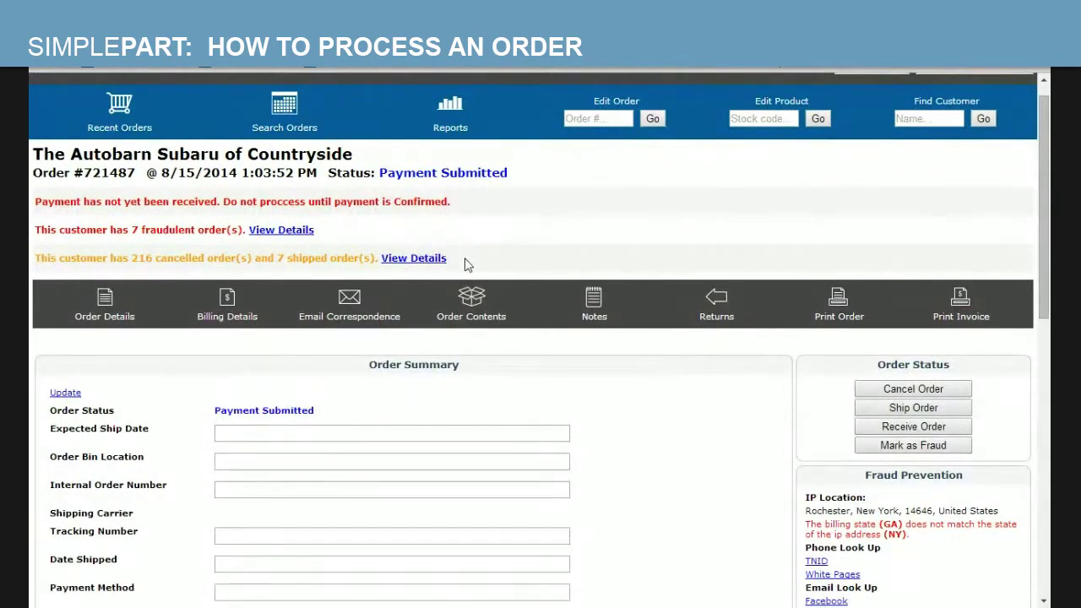
{"action": "left_click_drag", "start_coordinate": [466, 265], "coordinate": [32, 202]}
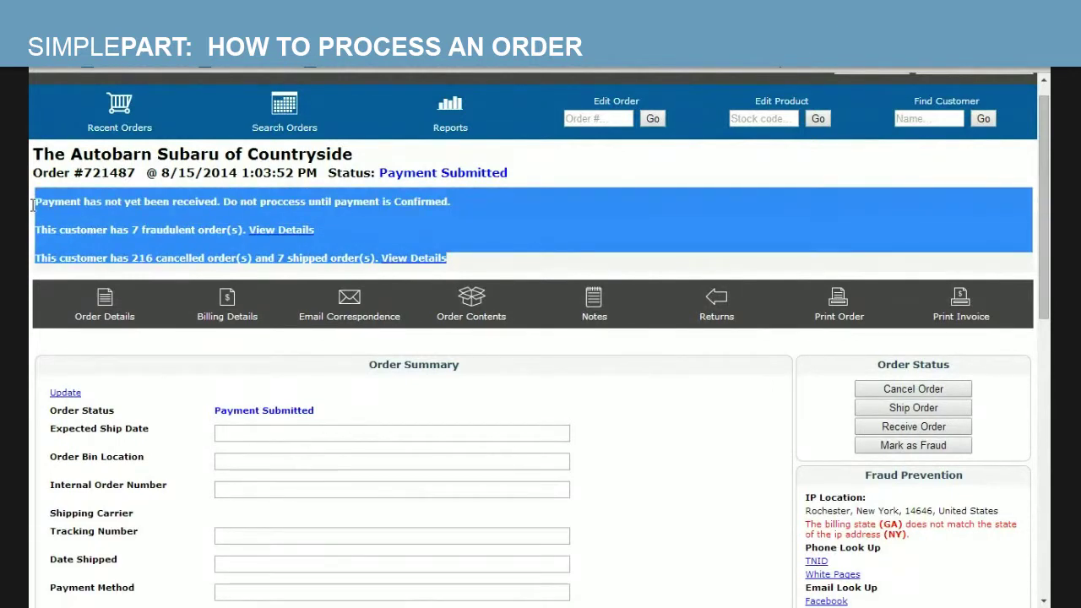
{"action": "left_click", "coordinate": [496, 196]}
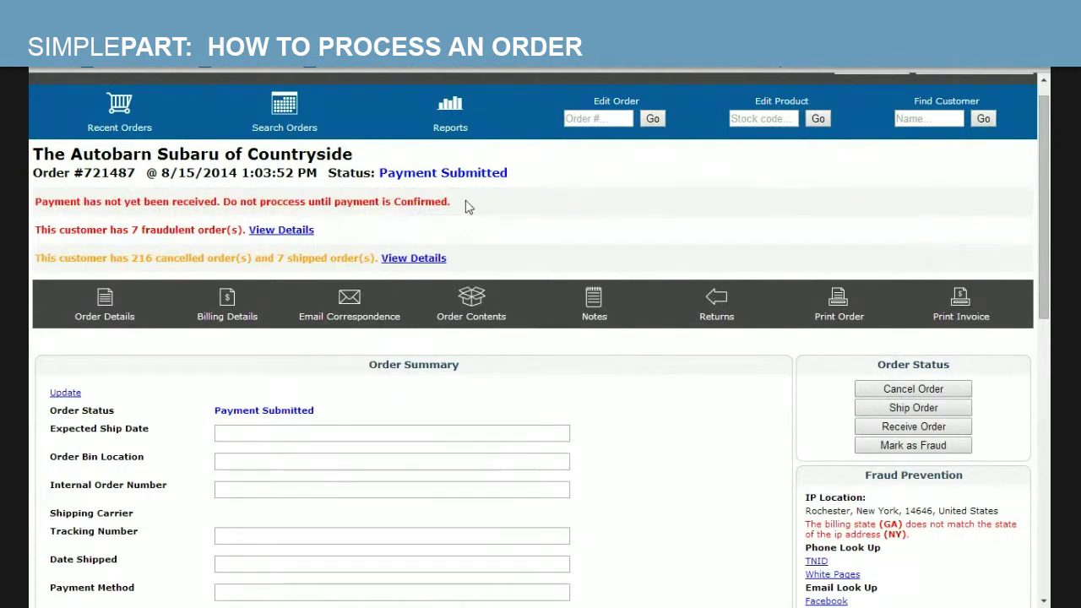
{"action": "left_click_drag", "start_coordinate": [465, 206], "coordinate": [38, 196]}
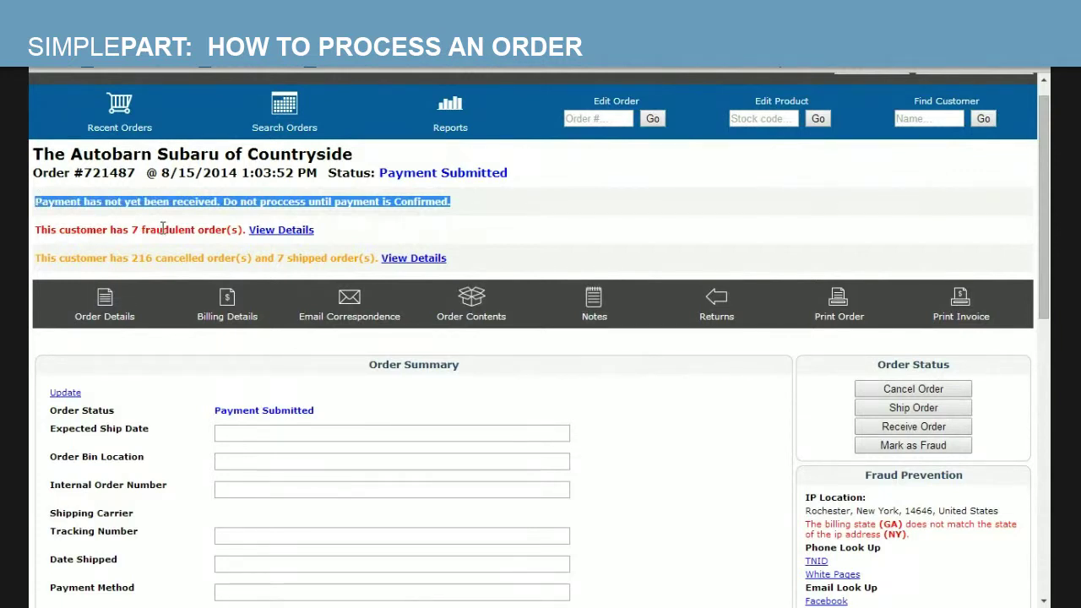
{"action": "left_click", "coordinate": [504, 197]}
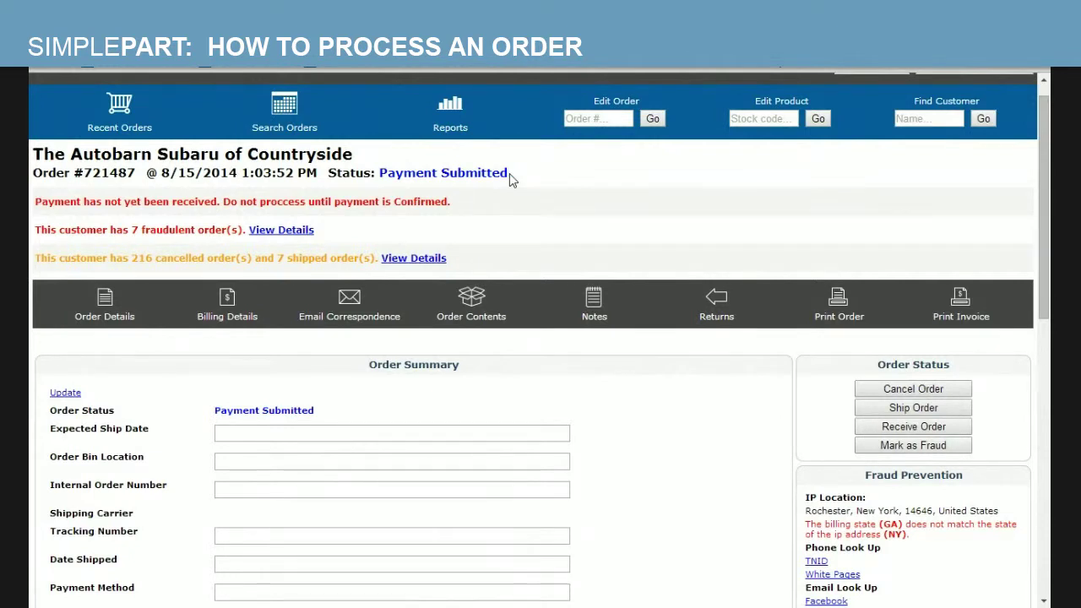
{"action": "left_click", "coordinate": [621, 416]}
{"action": "left_click", "coordinate": [812, 231]}
{"action": "left_click_drag", "start_coordinate": [1047, 194], "coordinate": [1049, 289]}
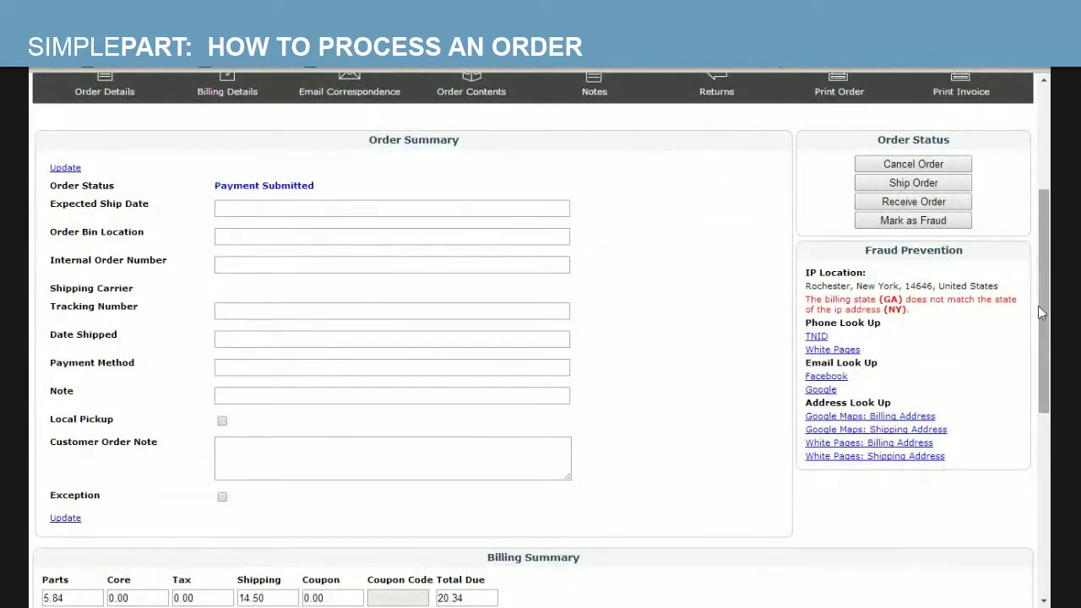
{"action": "left_click_drag", "start_coordinate": [1045, 312], "coordinate": [1045, 279]}
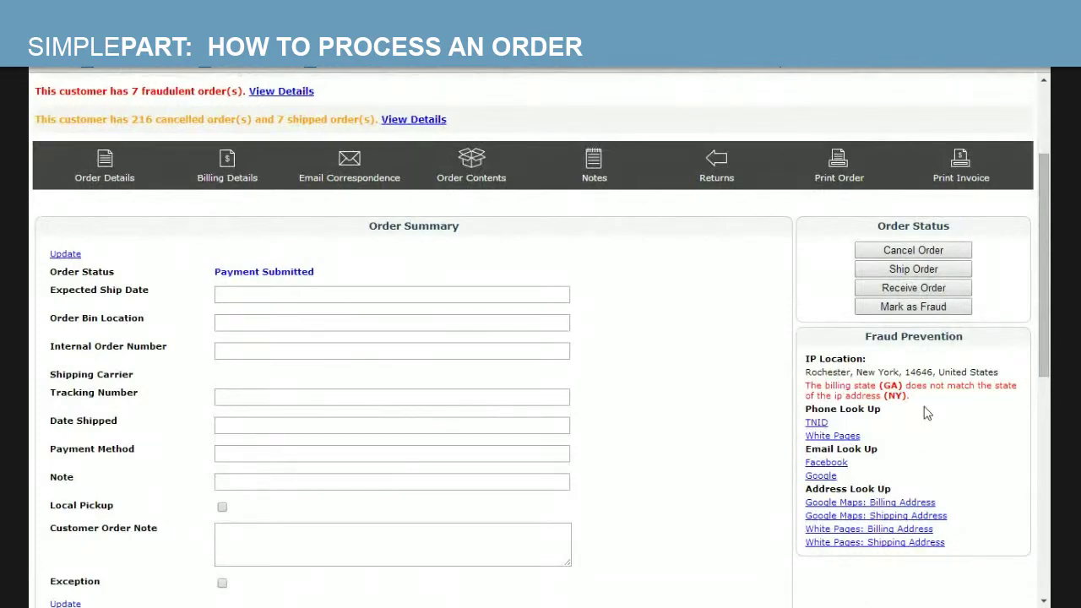
{"action": "left_click_drag", "start_coordinate": [1045, 254], "coordinate": [1045, 203]}
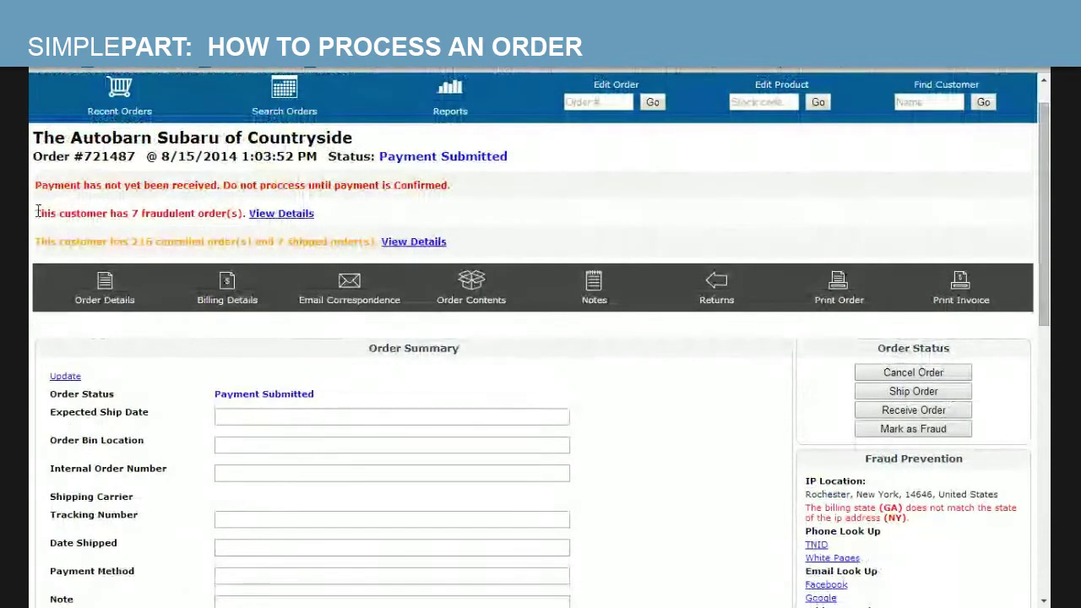
- Open the customer's fraudulent order history from the fraud warning and scroll through it
{"action": "left_click_drag", "start_coordinate": [36, 211], "coordinate": [243, 216]}
{"action": "left_click", "coordinate": [398, 211]}
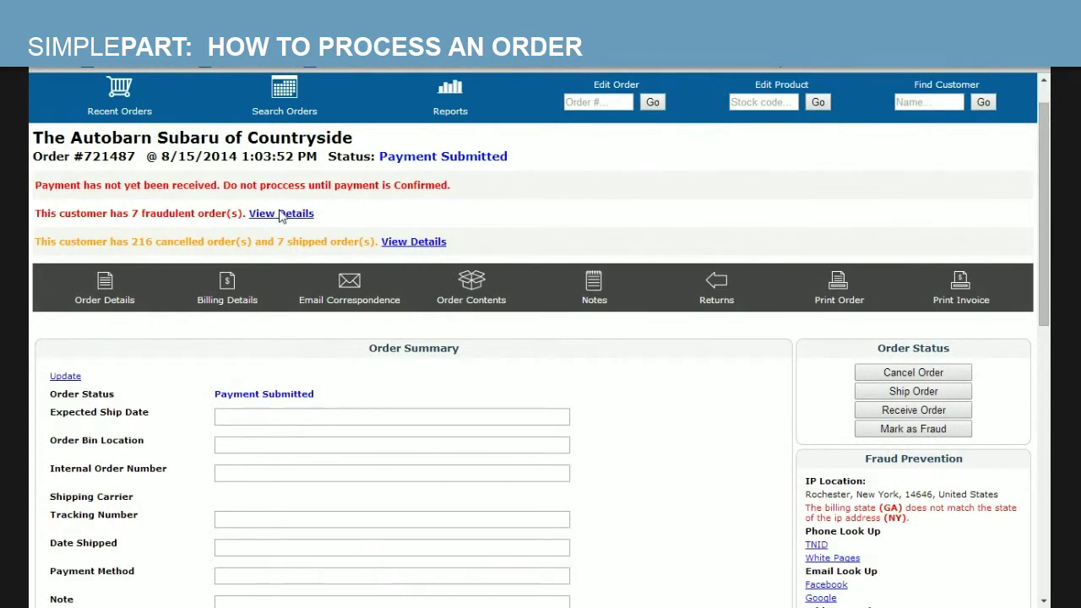
{"action": "left_click", "coordinate": [281, 214]}
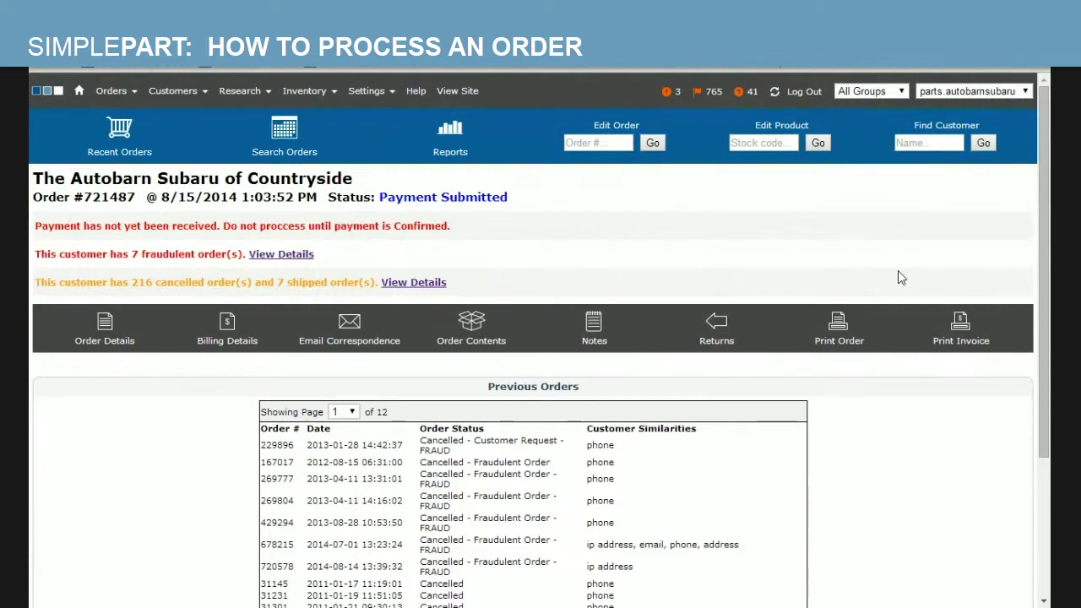
{"action": "left_click_drag", "start_coordinate": [1050, 278], "coordinate": [1047, 366]}
{"action": "scroll", "coordinate": [515, 329], "scroll_direction": "down", "scroll_amount": 1}
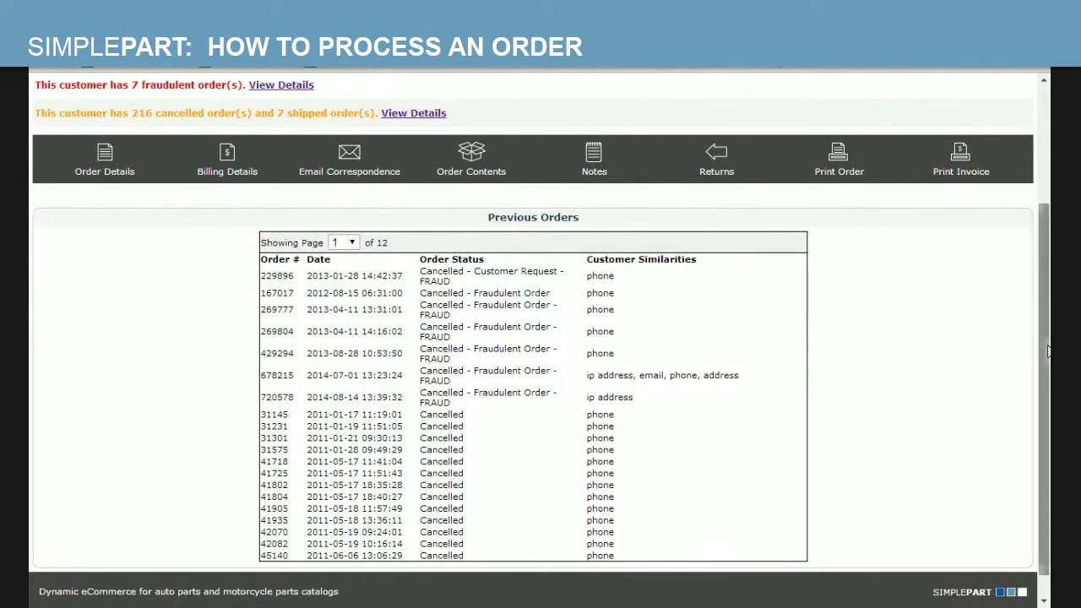
{"action": "scroll", "coordinate": [1050, 340], "scroll_direction": "up", "scroll_amount": 1}
{"action": "scroll", "coordinate": [1050, 341], "scroll_direction": "up", "scroll_amount": 1}
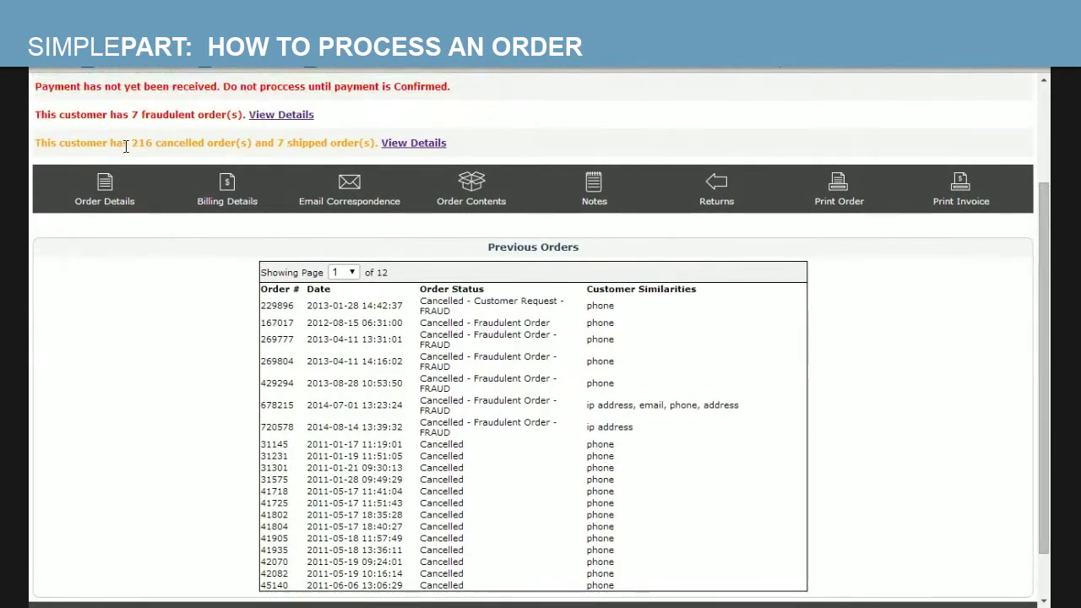
- Examine the cancelled and shipped order counts and the matching IP address on an earlier fraud order
{"action": "left_click_drag", "start_coordinate": [131, 143], "coordinate": [376, 144]}
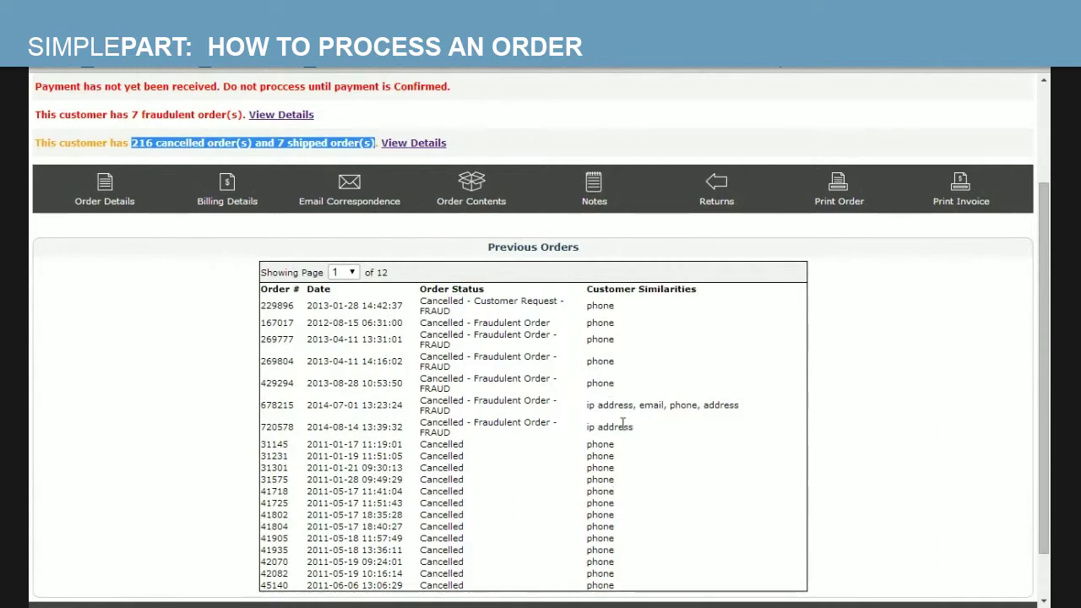
{"action": "left_click_drag", "start_coordinate": [581, 409], "coordinate": [743, 414]}
{"action": "left_click_drag", "start_coordinate": [671, 442], "coordinate": [584, 431]}
{"action": "left_click", "coordinate": [553, 526]}
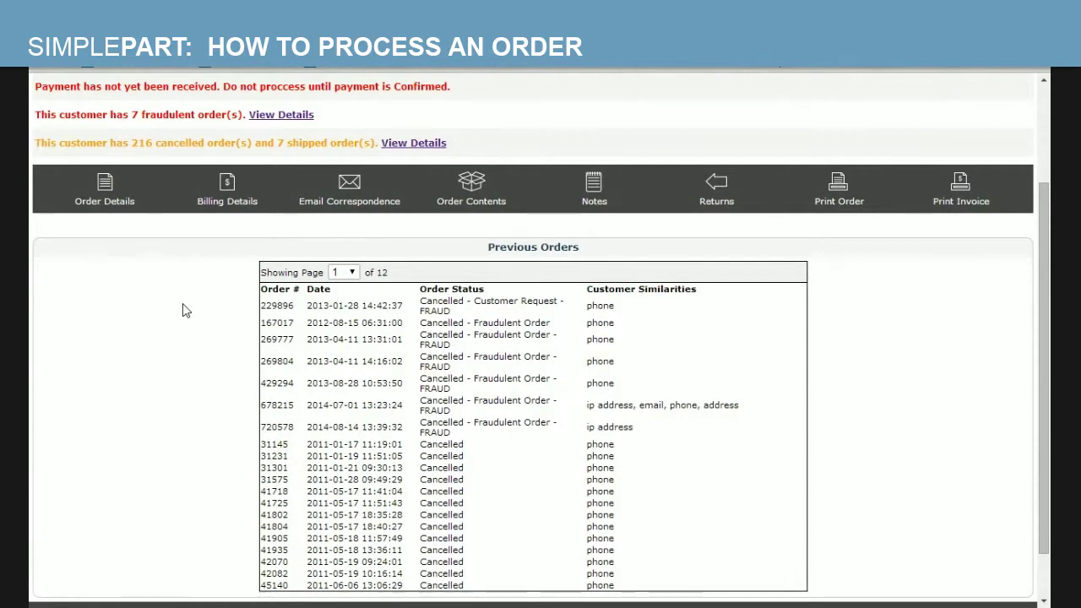
{"action": "left_click_drag", "start_coordinate": [1047, 340], "coordinate": [1050, 217]}
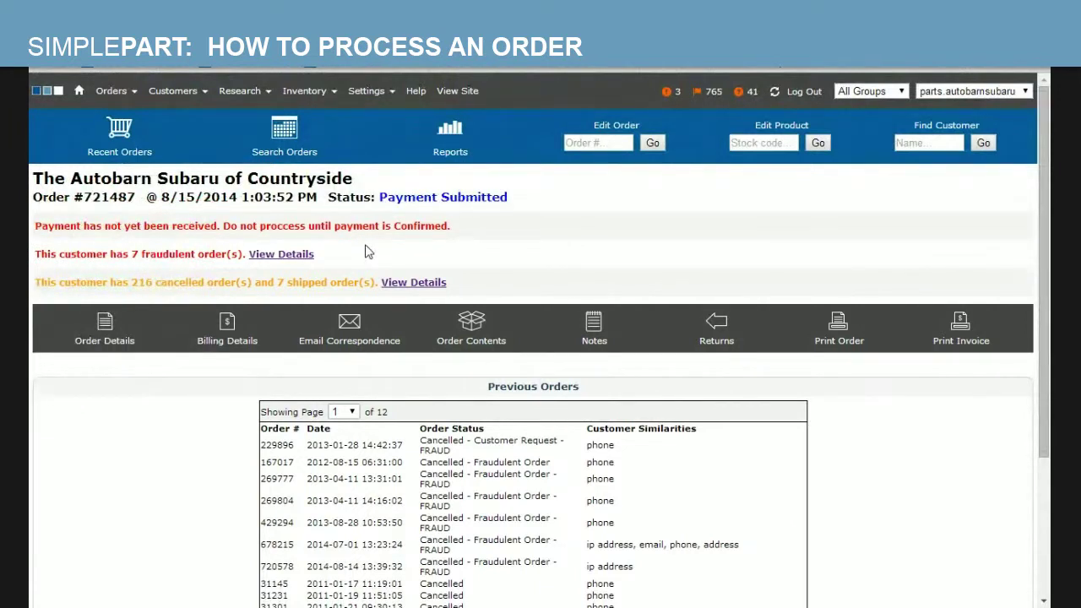
- Bring up the Print Order preview of the order summary
{"action": "left_click", "coordinate": [106, 336]}
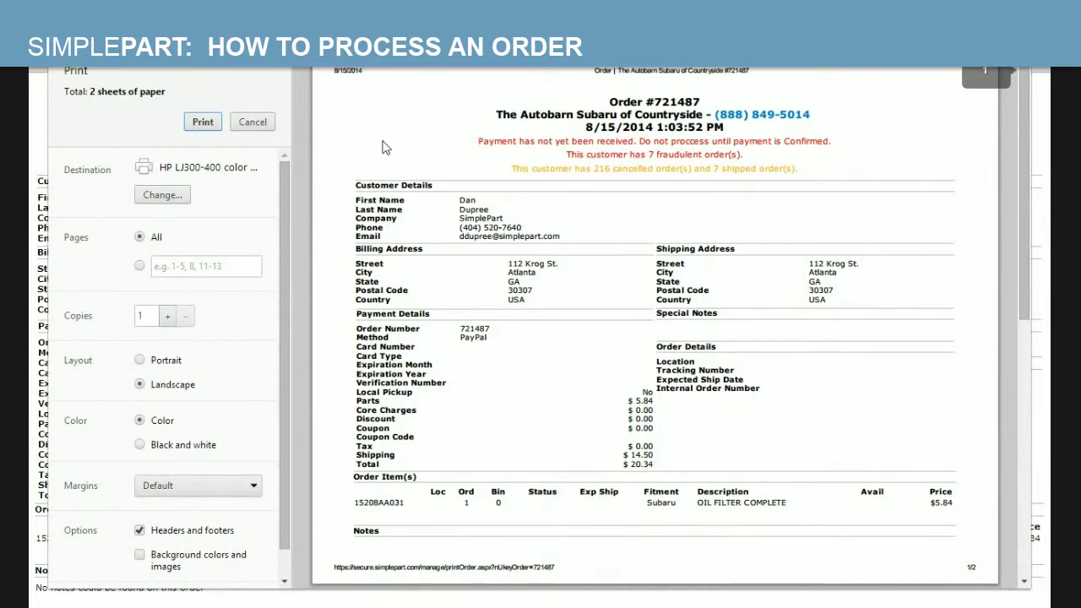
- Cancel the print preview without printing and return to the order summary
{"action": "left_click", "coordinate": [252, 123]}
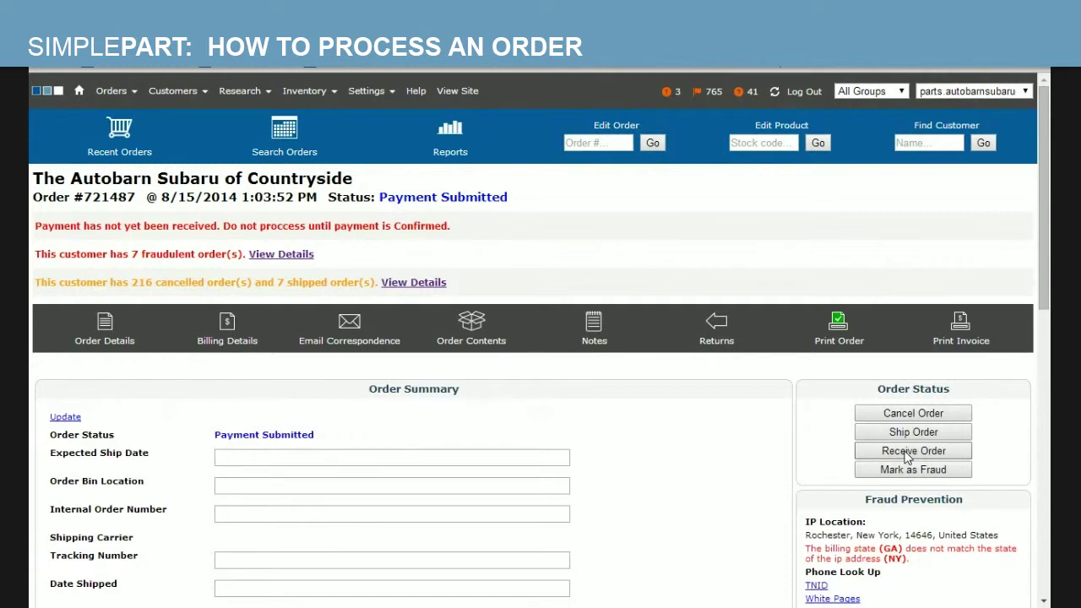
- Mark the order as Received and check the new Received status
{"action": "left_click", "coordinate": [908, 454]}
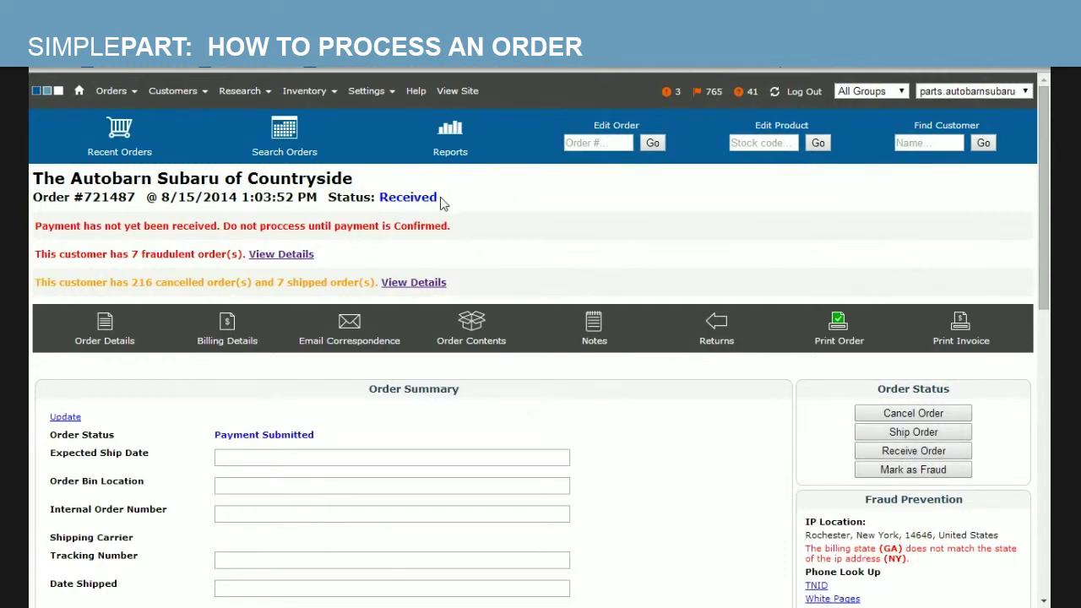
{"action": "left_click_drag", "start_coordinate": [441, 199], "coordinate": [384, 203]}
{"action": "left_click", "coordinate": [525, 189]}
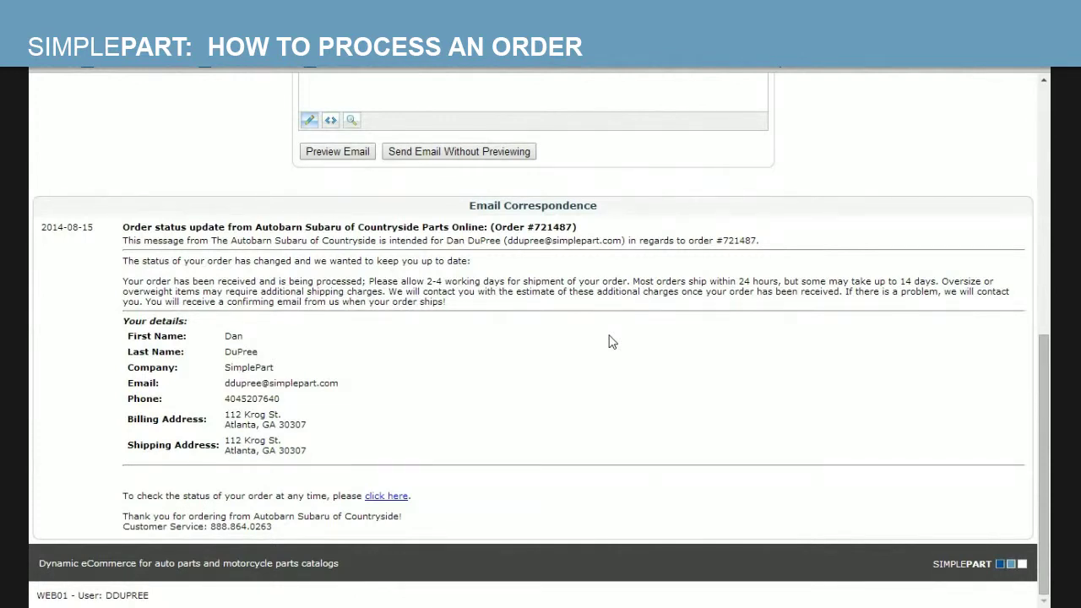
- Review the Order Summary fields, then view the single OIL FILTER COMPLETE item in Order Contents
{"action": "left_click_drag", "start_coordinate": [1040, 419], "coordinate": [1043, 173]}
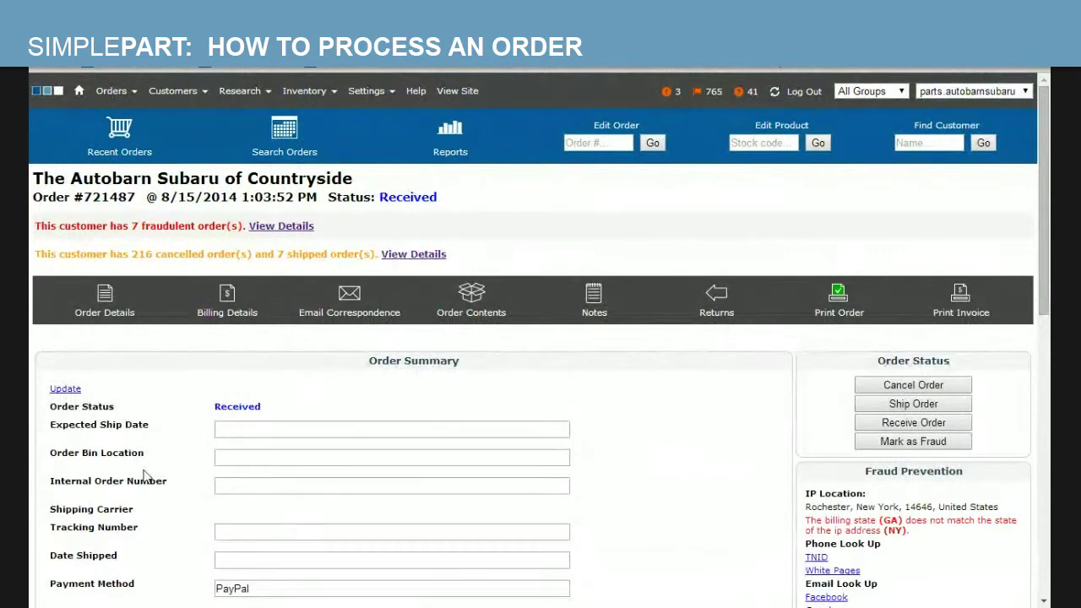
{"action": "left_click_drag", "start_coordinate": [619, 562], "coordinate": [760, 422]}
{"action": "left_click", "coordinate": [748, 437]}
{"action": "left_click", "coordinate": [471, 302]}
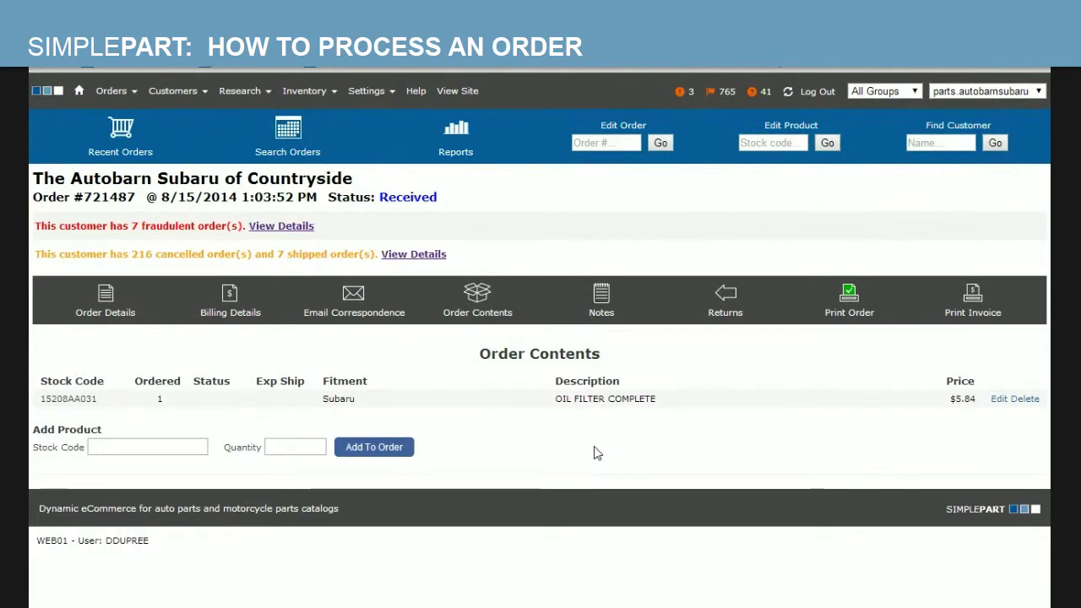
- Open the Email Correspondence compose form and scroll through it
{"action": "left_click", "coordinate": [353, 296]}
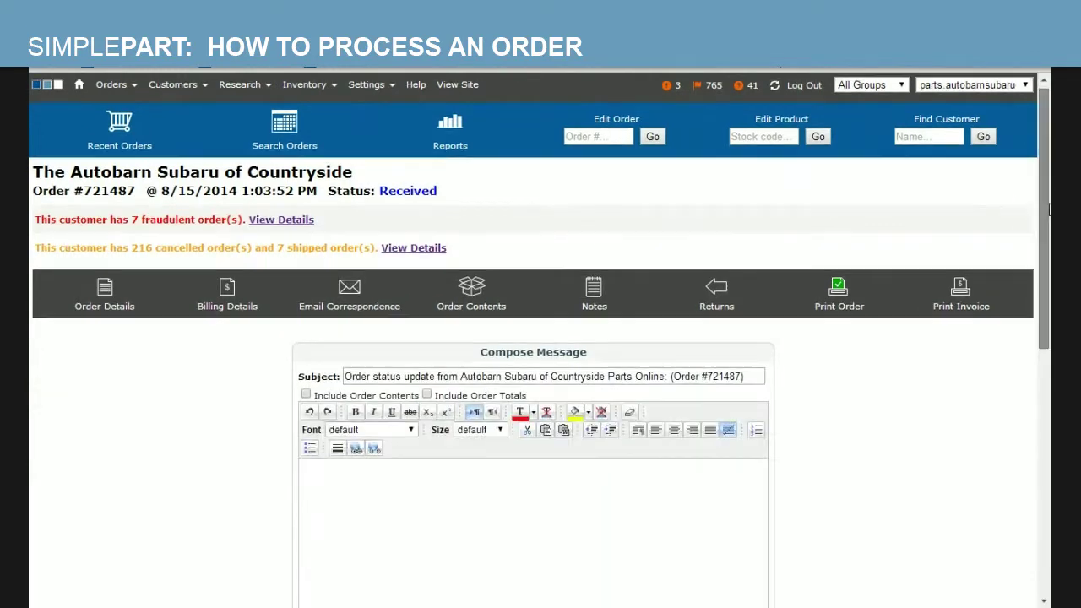
{"action": "scroll", "coordinate": [604, 334], "scroll_direction": "down", "scroll_amount": 2}
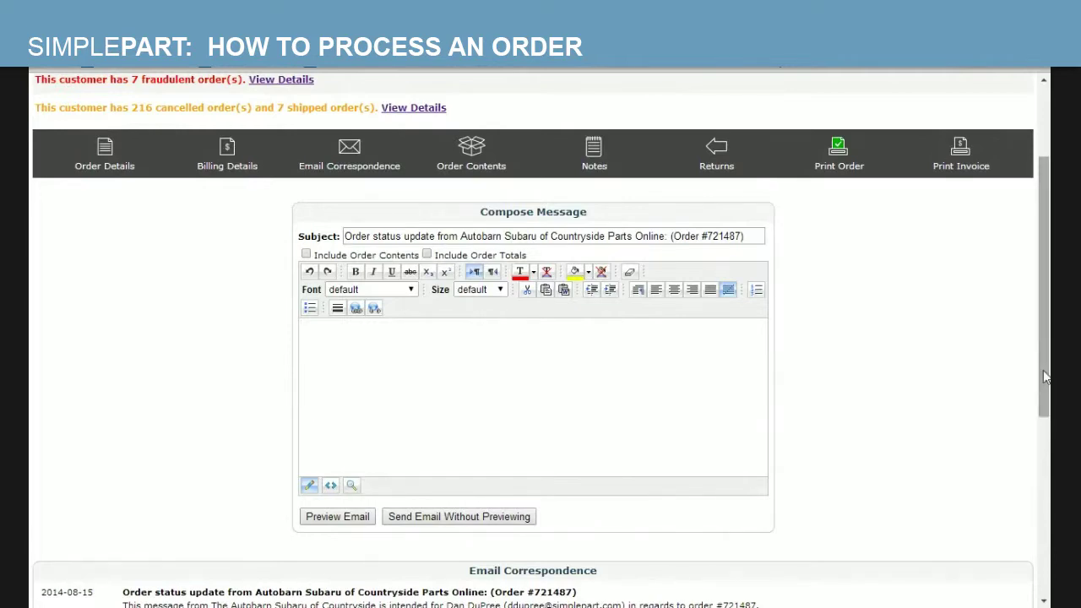
{"action": "left_click_drag", "start_coordinate": [1044, 377], "coordinate": [1045, 306]}
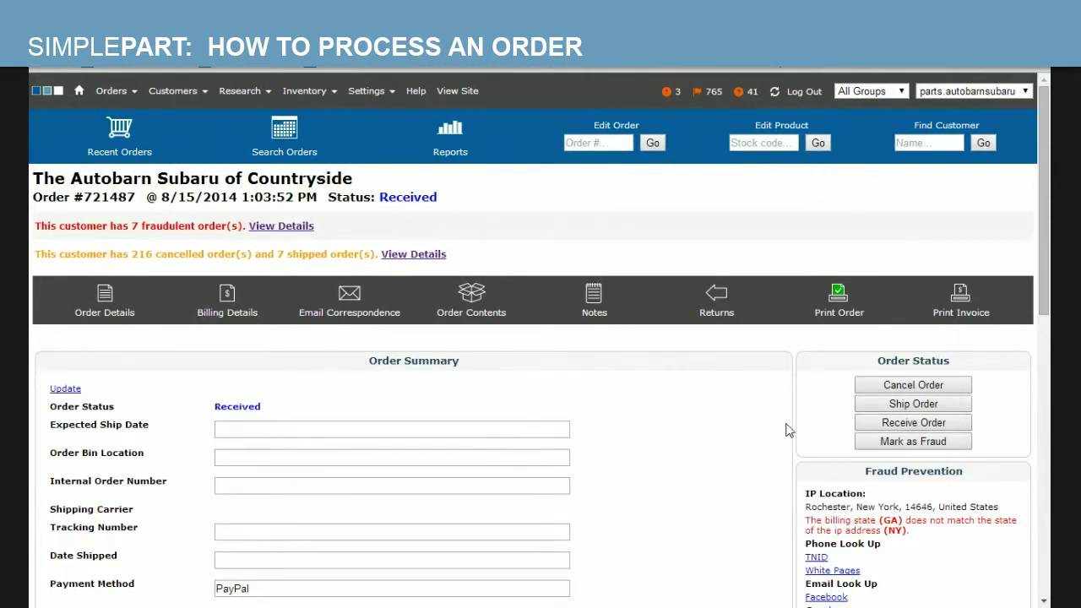
- Ship the order with USPS as carrier and the tracking number entered
{"action": "left_click", "coordinate": [878, 409]}
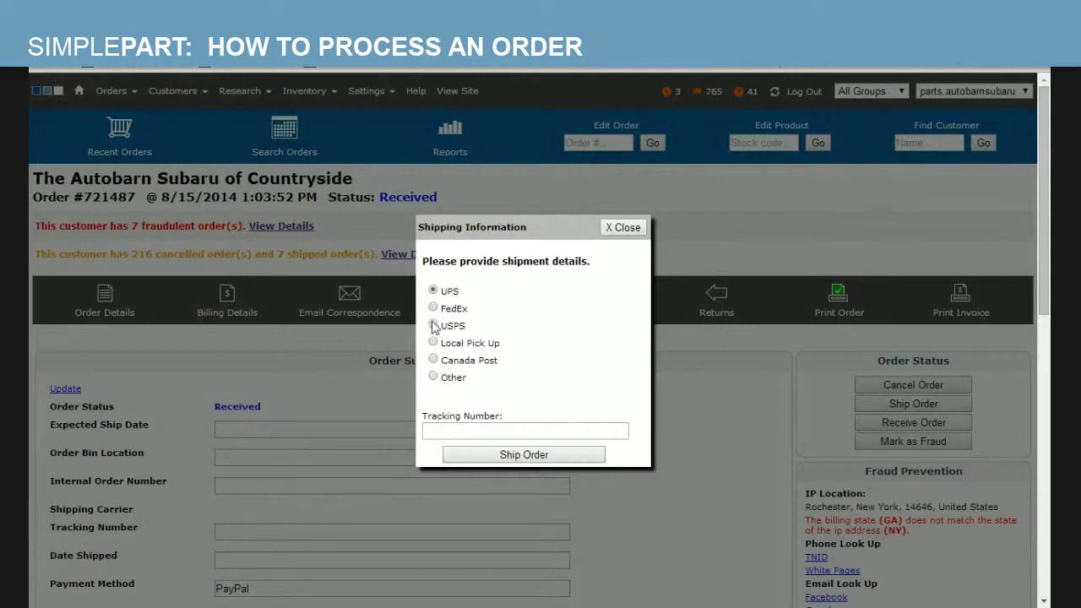
{"action": "left_click", "coordinate": [433, 326]}
{"action": "left_click", "coordinate": [472, 429]}
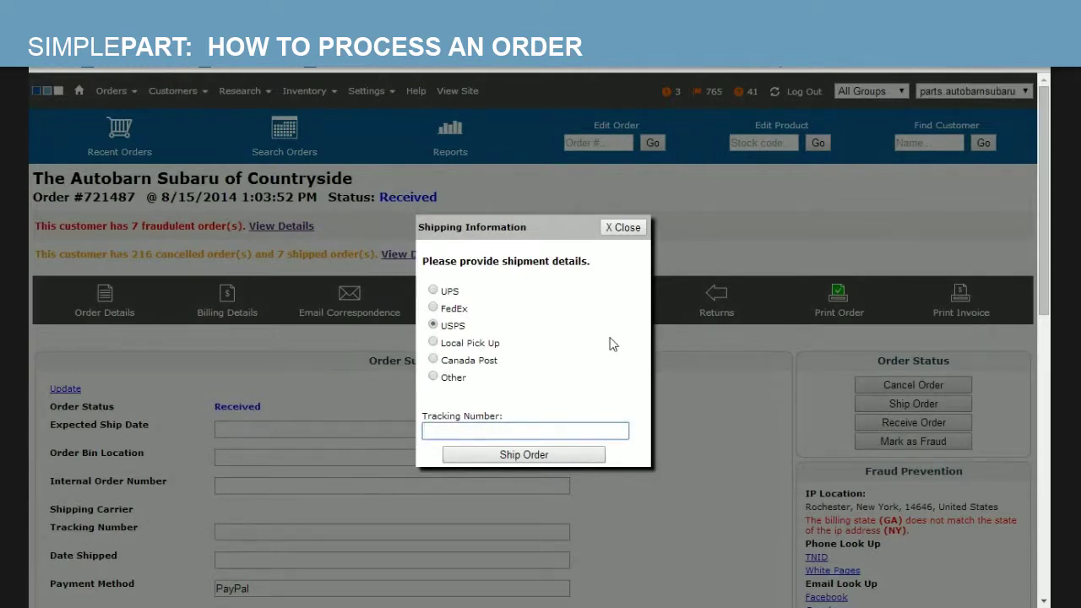
{"action": "type", "text": "1234567890987"}
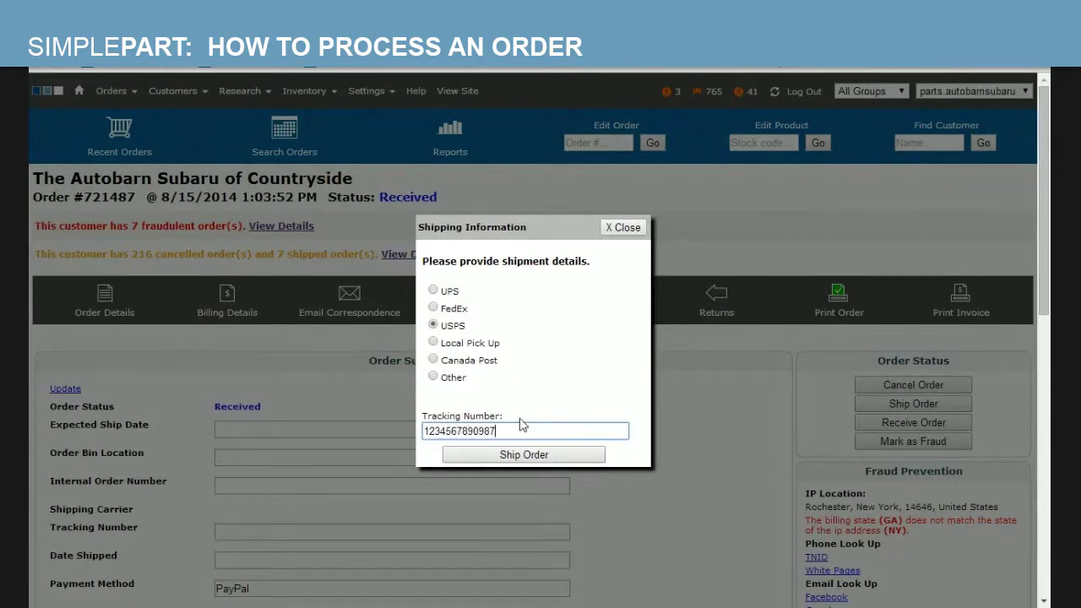
{"action": "left_click", "coordinate": [517, 456]}
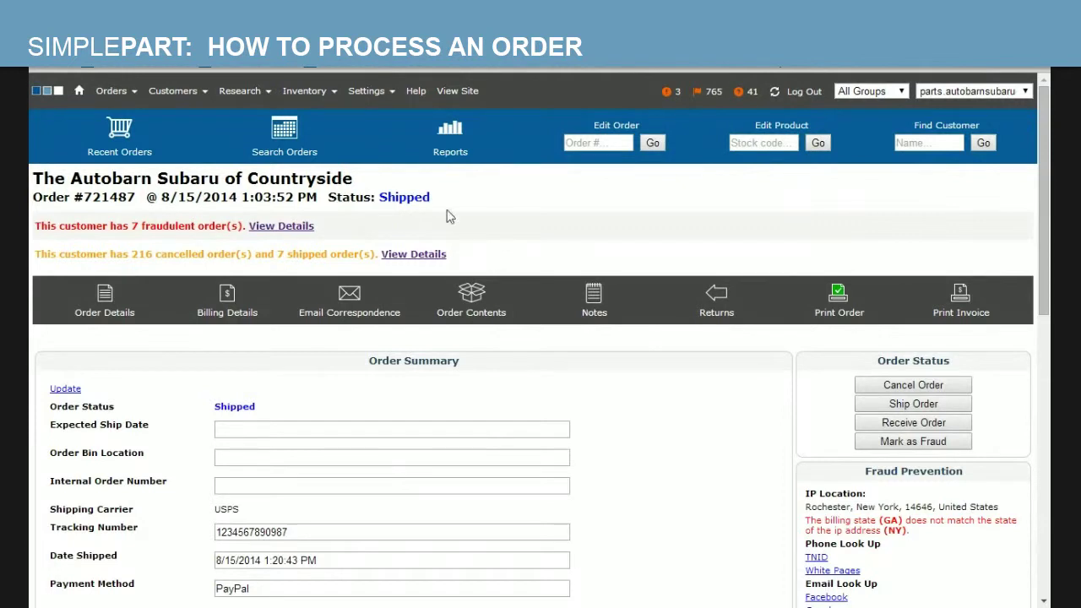
- Verify the order header shows status Shipped and the Order Summary lists USPS as carrier
{"action": "left_click_drag", "start_coordinate": [436, 198], "coordinate": [376, 197]}
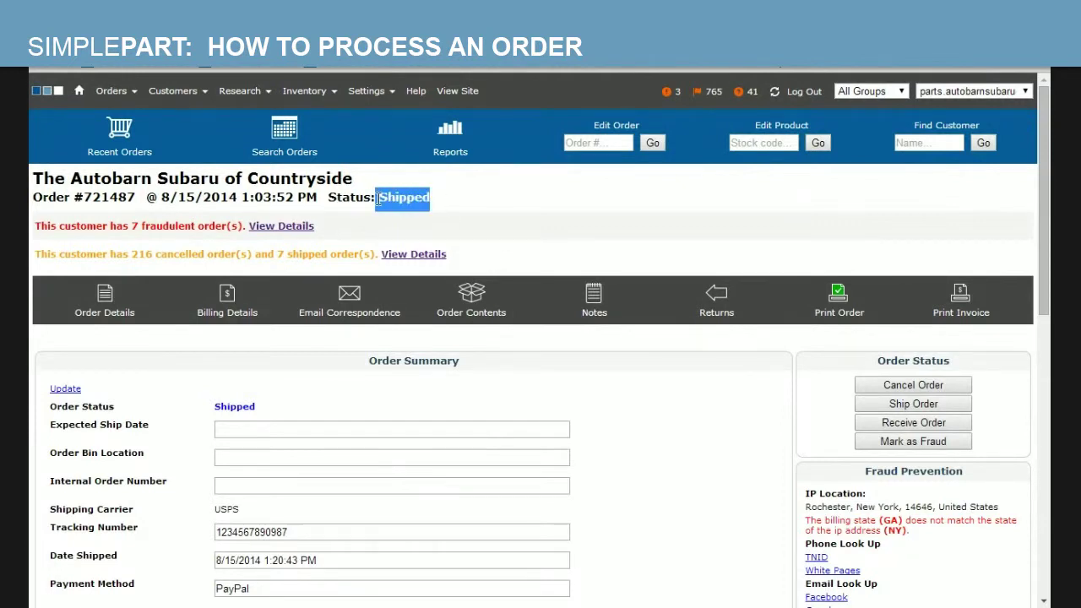
{"action": "left_click", "coordinate": [684, 380]}
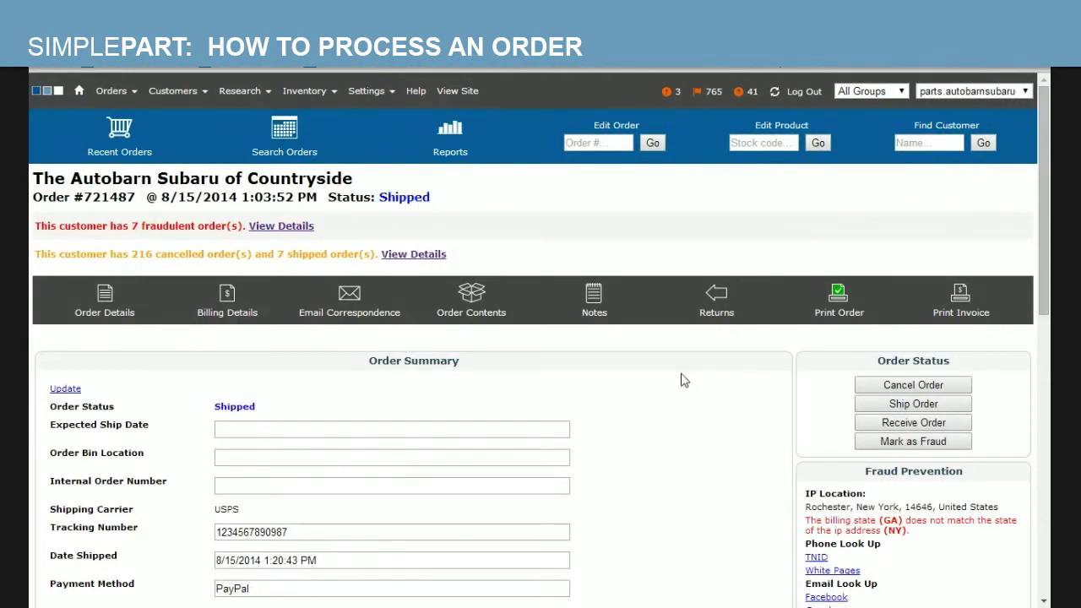
{"action": "scroll", "coordinate": [684, 380], "scroll_direction": "down", "scroll_amount": 2}
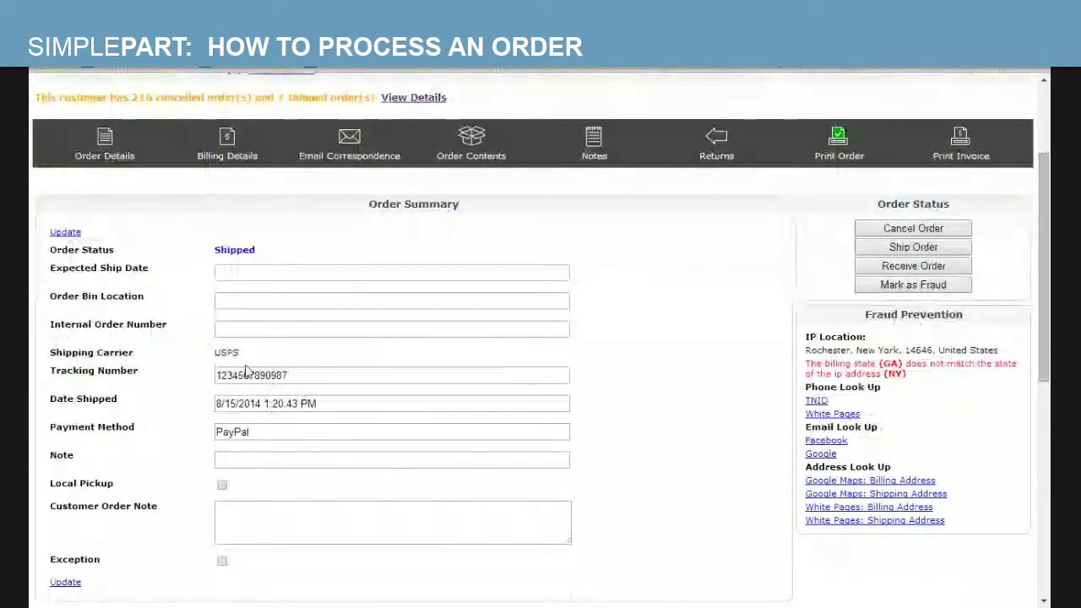
{"action": "left_click_drag", "start_coordinate": [242, 353], "coordinate": [217, 352]}
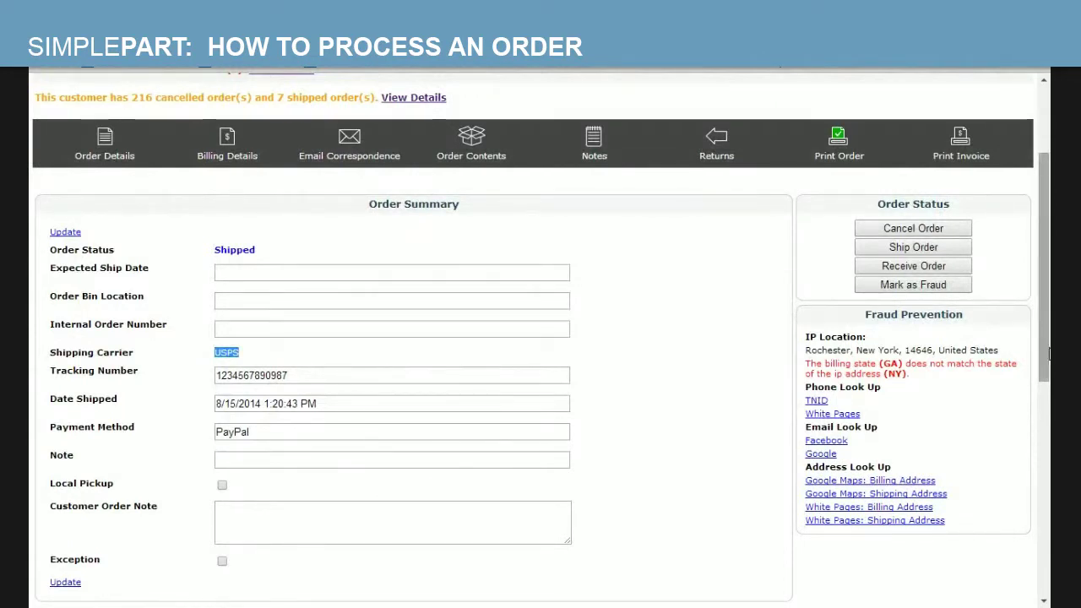
{"action": "scroll", "coordinate": [1047, 359], "scroll_direction": "up", "scroll_amount": 2}
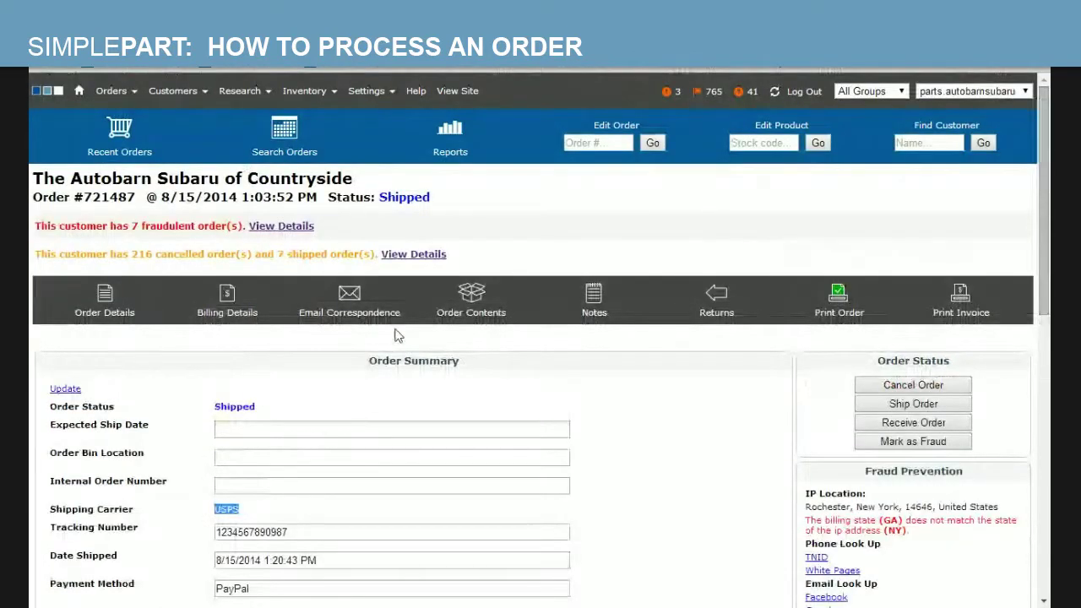
- Find the 'Your order has shipped!' email in the order's correspondence and follow its order status link
{"action": "left_click", "coordinate": [349, 301]}
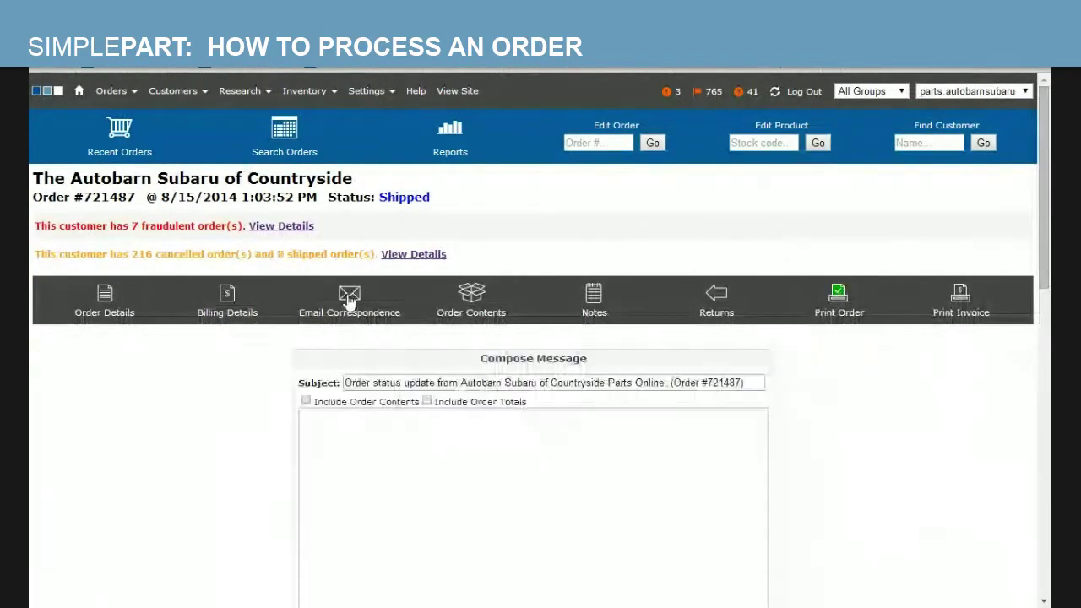
{"action": "left_click_drag", "start_coordinate": [1048, 233], "coordinate": [1048, 425]}
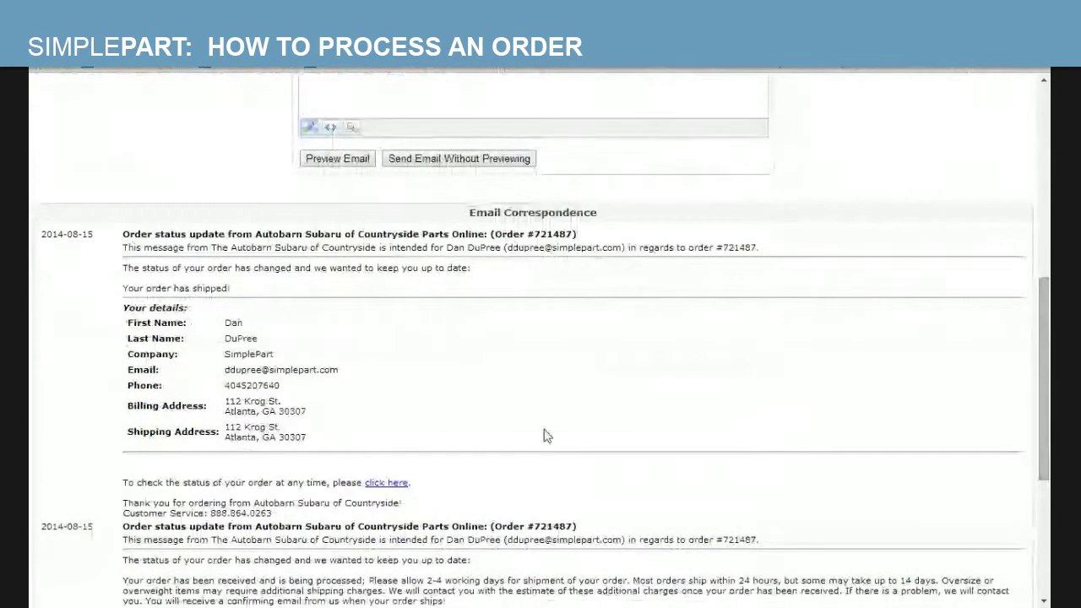
{"action": "scroll", "coordinate": [1047, 448], "scroll_direction": "down", "scroll_amount": 1}
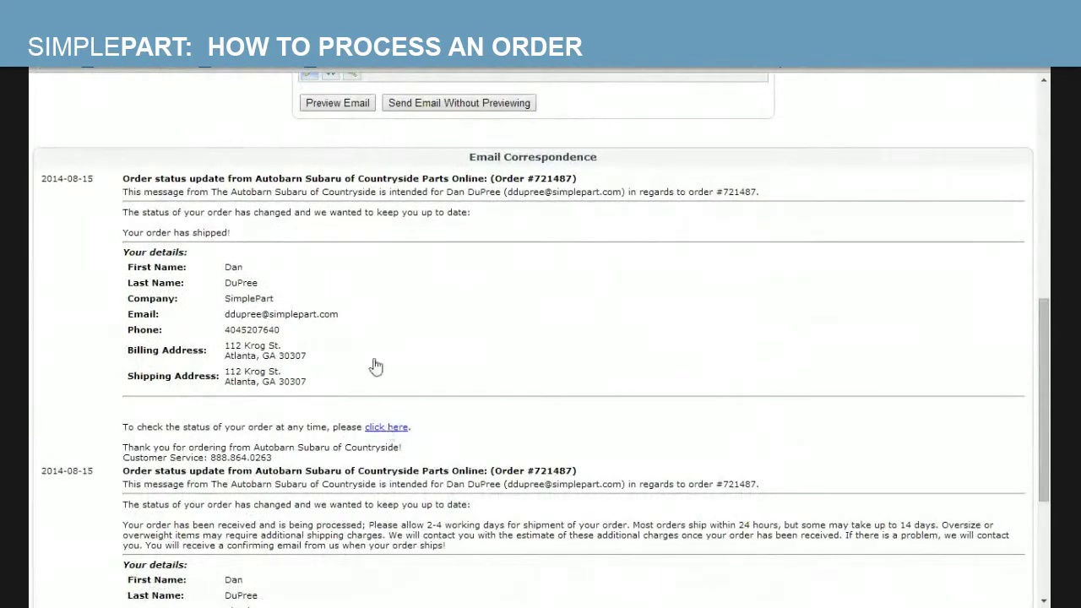
{"action": "left_click", "coordinate": [386, 428]}
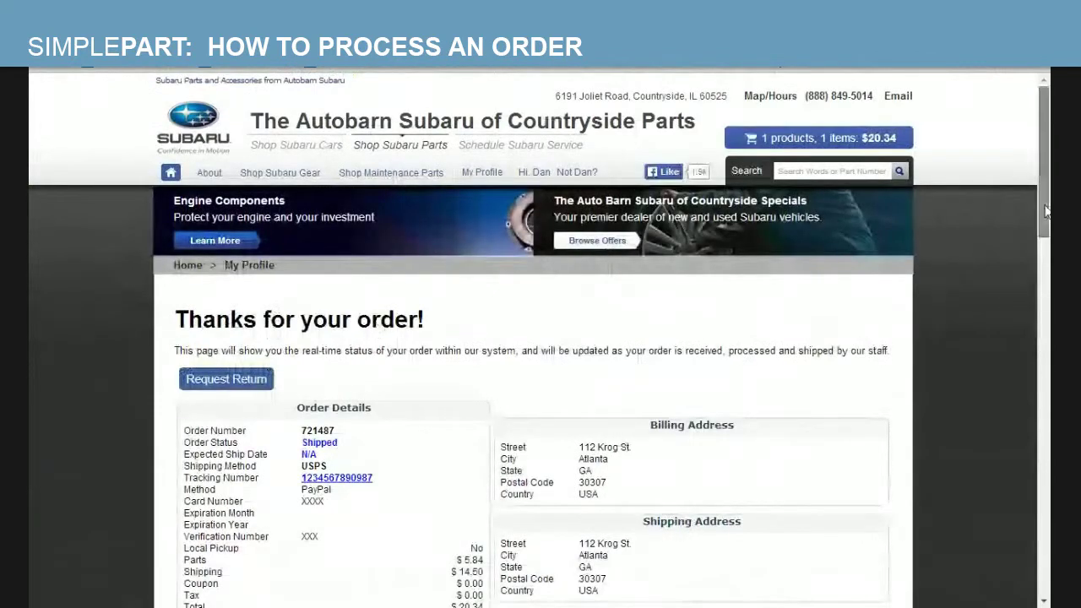
- Review the storefront order status page showing Shipped via USPS, then return to the control panel
{"action": "left_click_drag", "start_coordinate": [1047, 207], "coordinate": [1048, 271]}
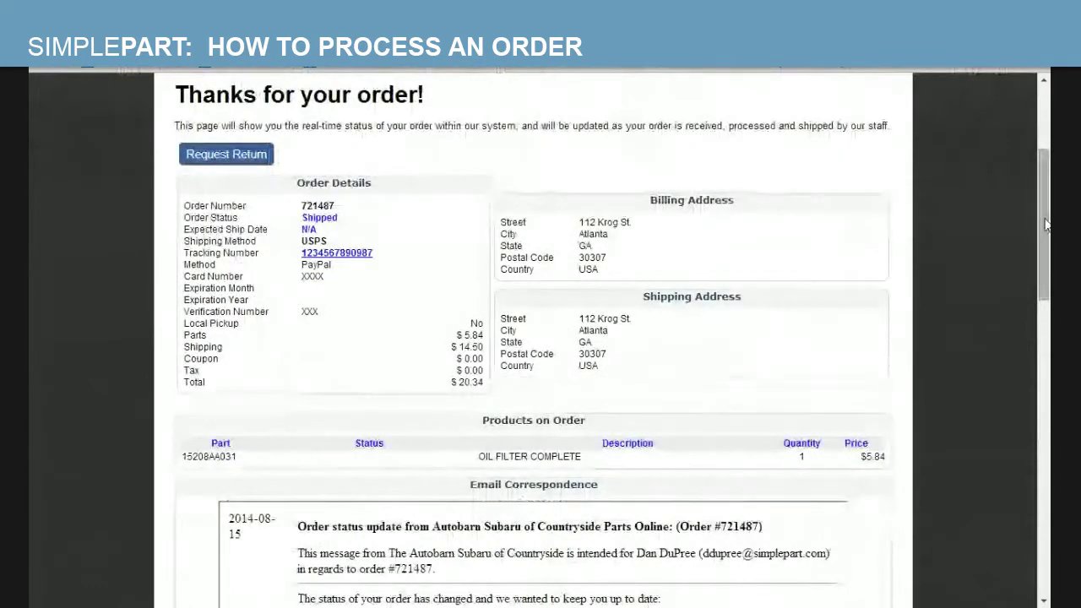
{"action": "mouse_move", "coordinate": [1044, 228]}
{"action": "left_mouse_down"}
{"action": "mouse_move", "coordinate": [1048, 541]}
{"action": "mouse_move", "coordinate": [1048, 228]}
{"action": "left_mouse_up"}
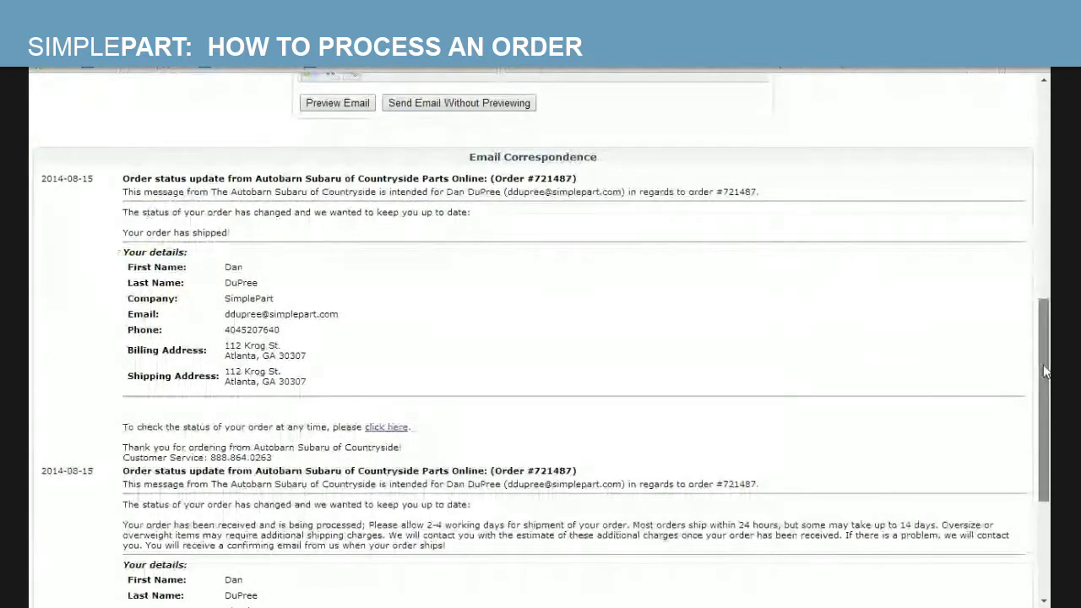
- Scroll to the top of the order page and go to Recent Orders
{"action": "left_click_drag", "start_coordinate": [1045, 371], "coordinate": [1048, 144]}
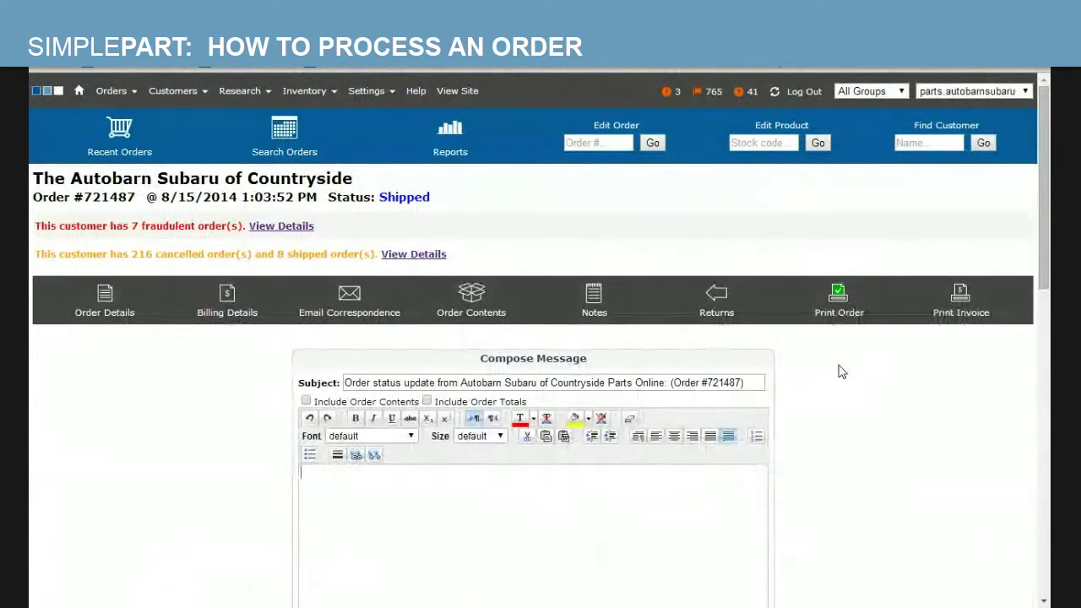
{"action": "left_click", "coordinate": [123, 125]}
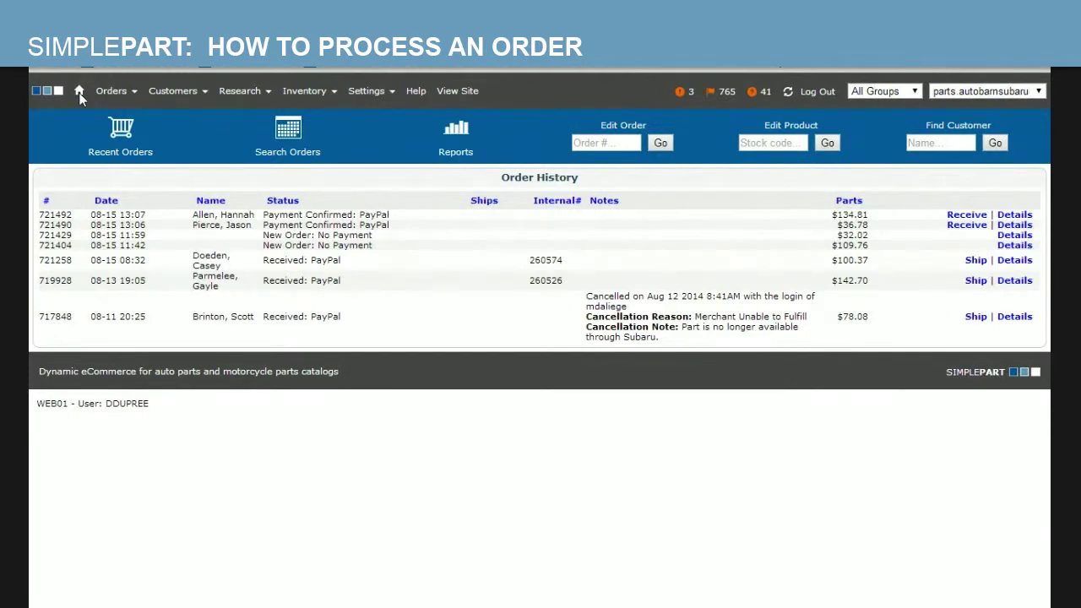
- Return to the home dashboard with the performance, receipts and traffic charts
{"action": "left_click", "coordinate": [78, 92]}
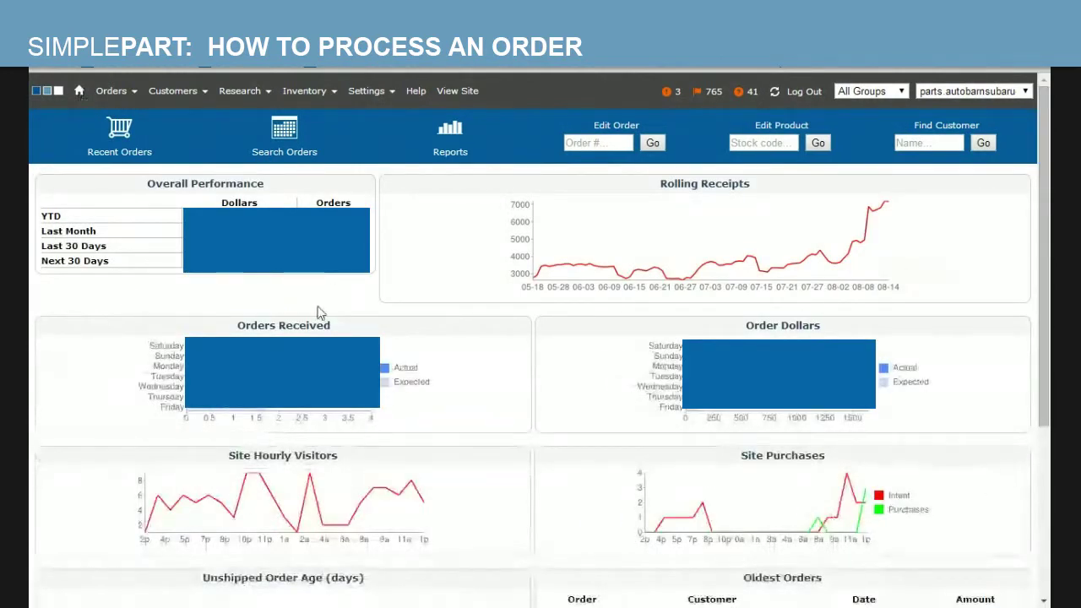